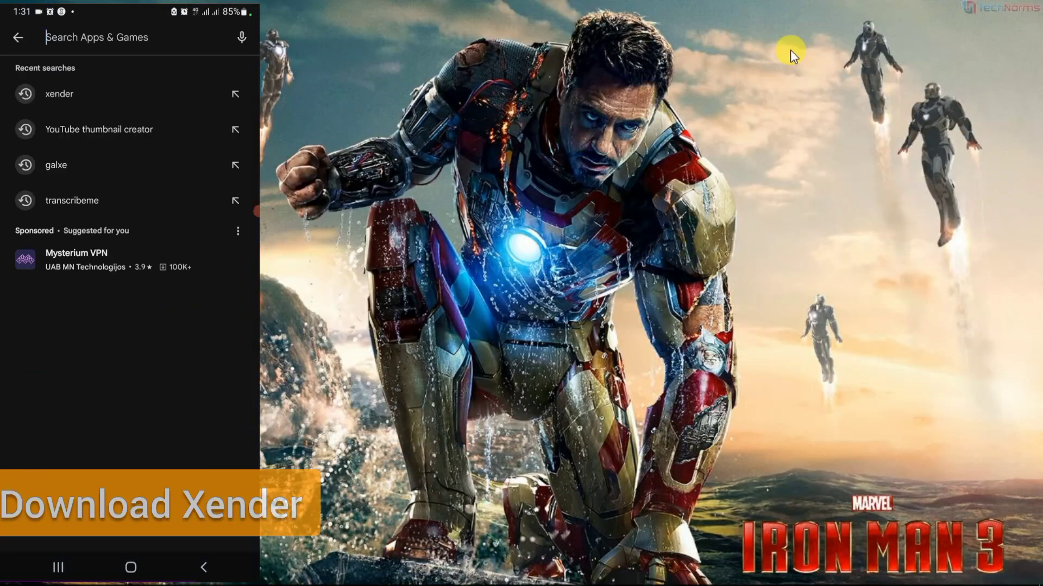
text(xende)
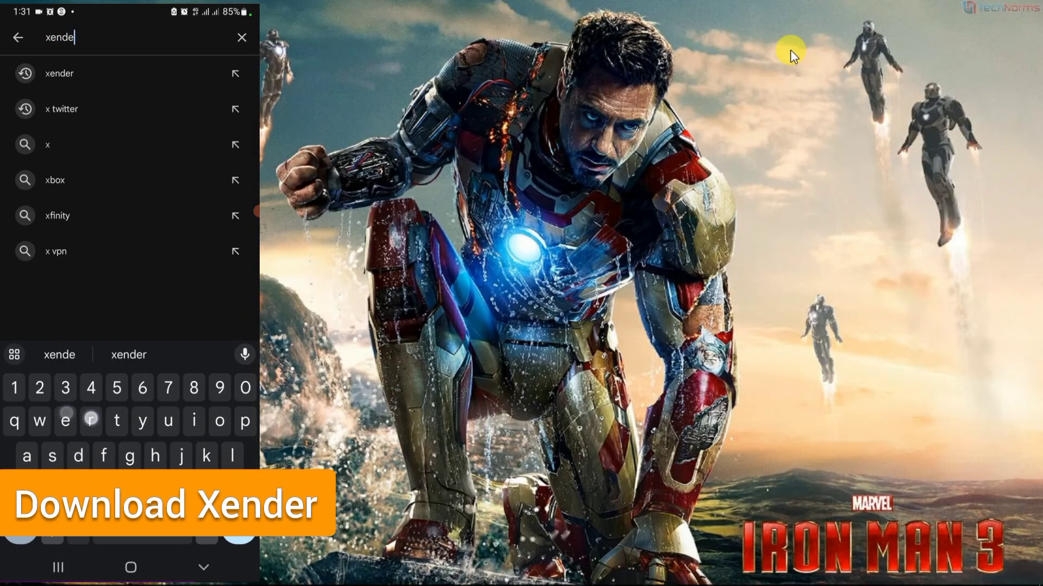
text(r)
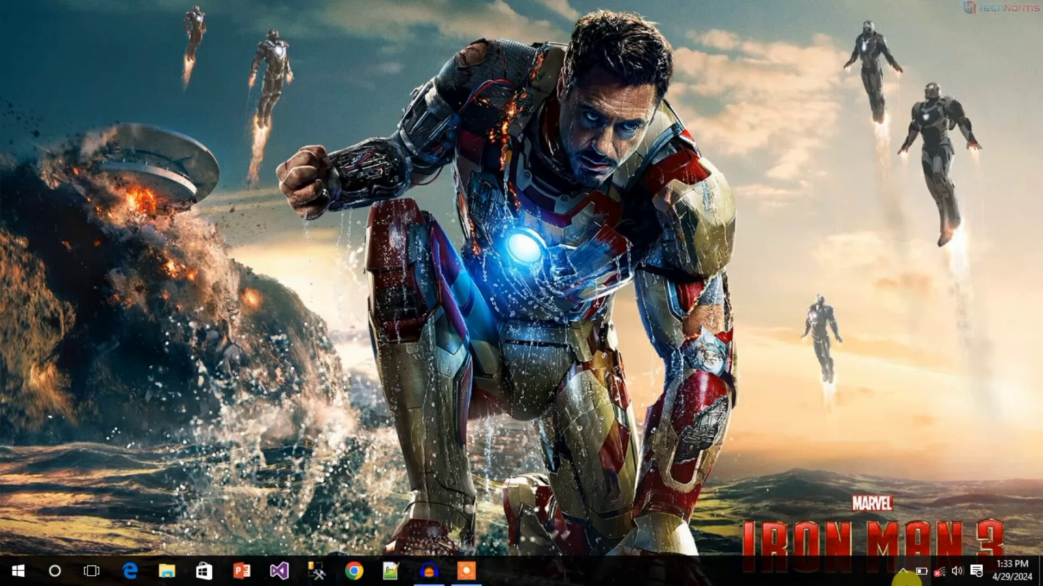
Connect the PC to the Galaxy A139E47 phone hotspot and launch Chrome.
click(941, 578)
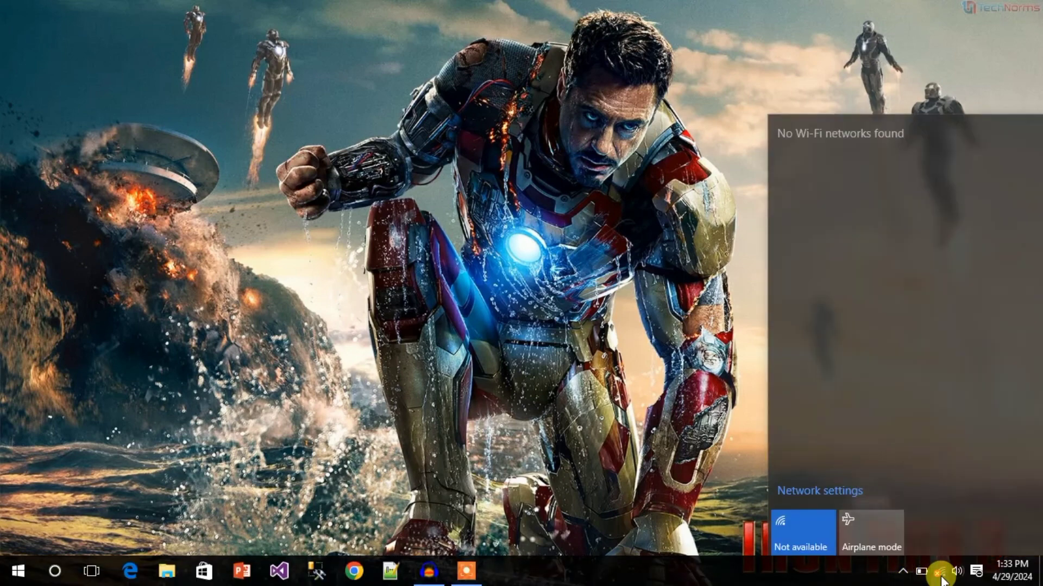
click(880, 156)
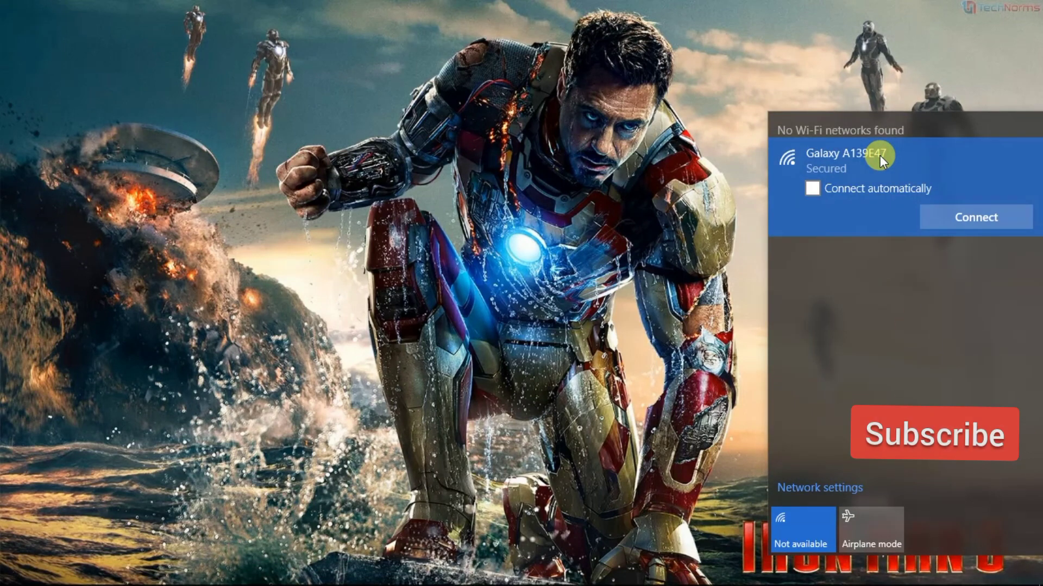
click(980, 224)
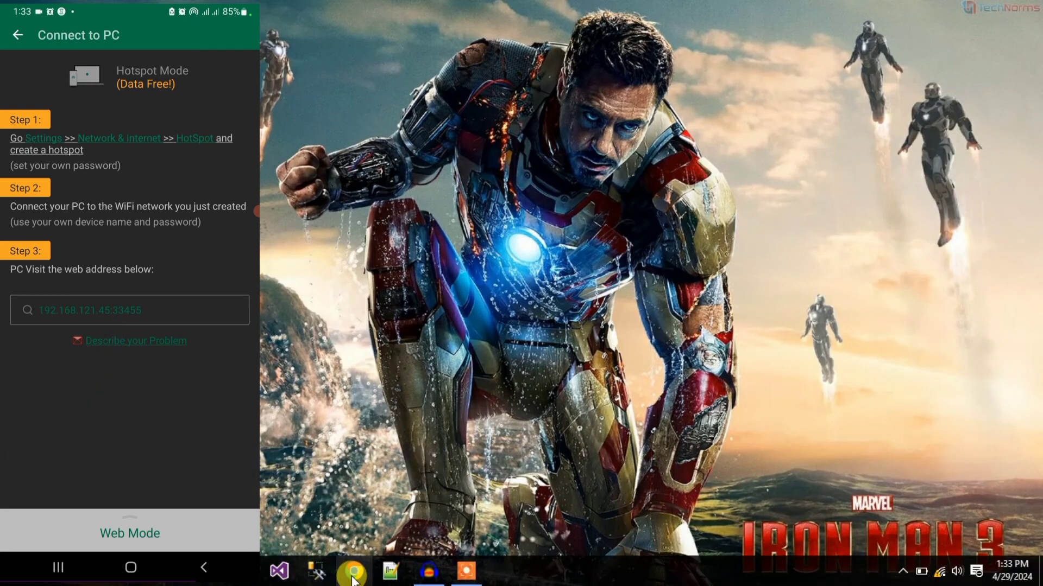
click(352, 574)
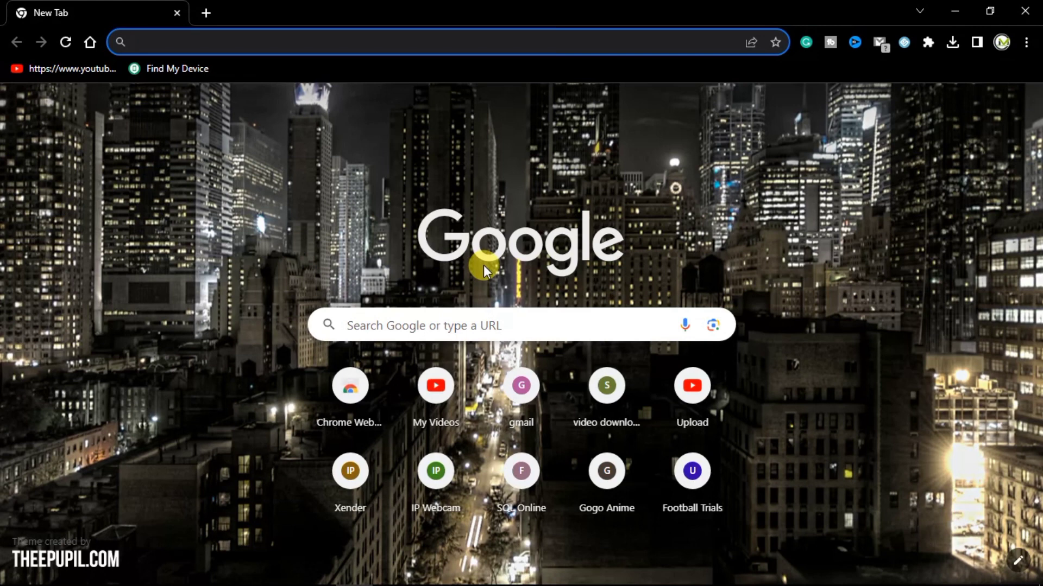
mouse_move(521, 582)
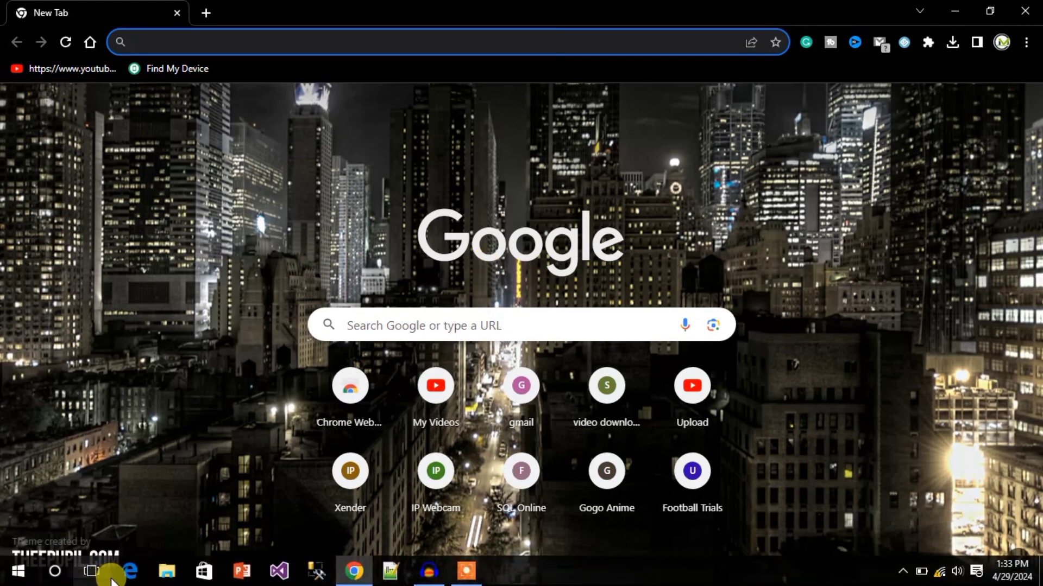
Enter 192.168.121.45:33455/web/index.html in Chrome, deleting the wrong 18 and 167 parts.
click(134, 573)
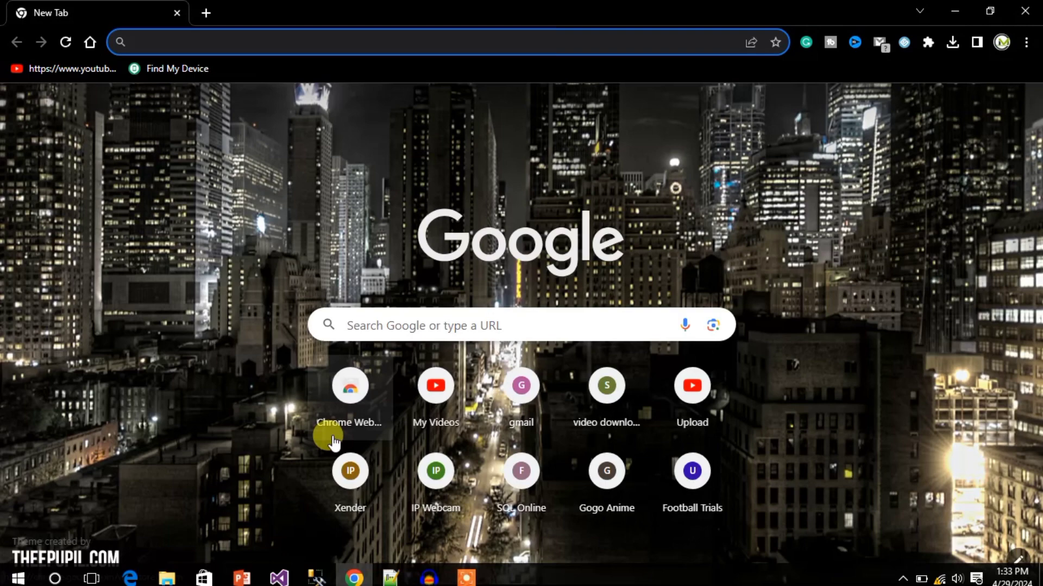
click(499, 313)
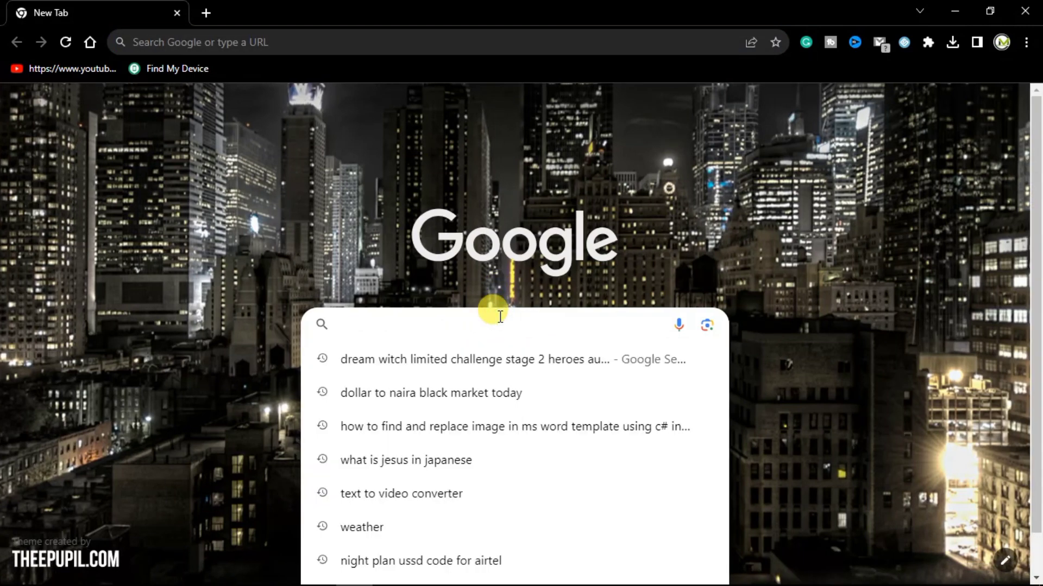
click(327, 43)
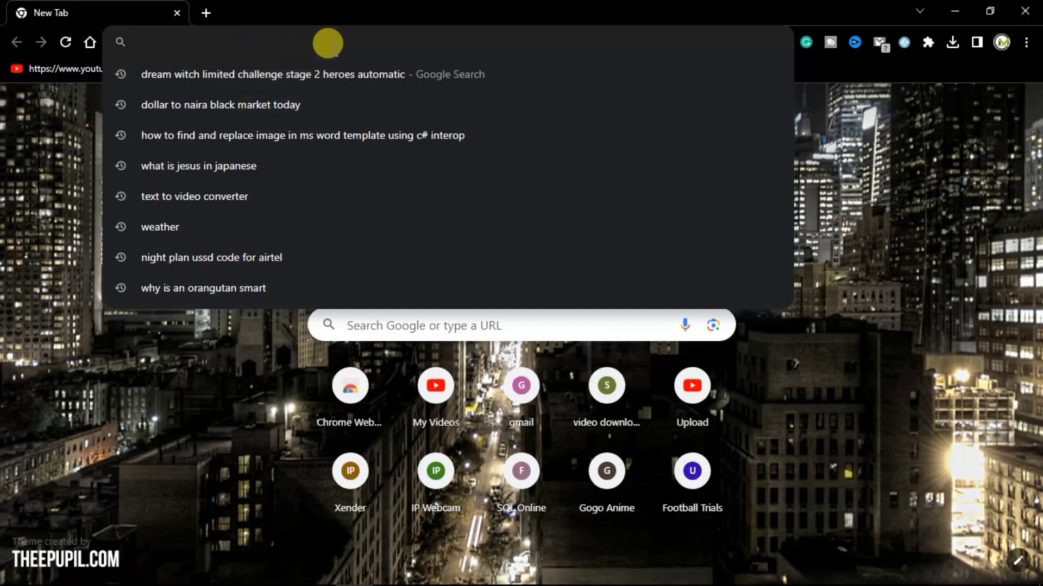
text(19)
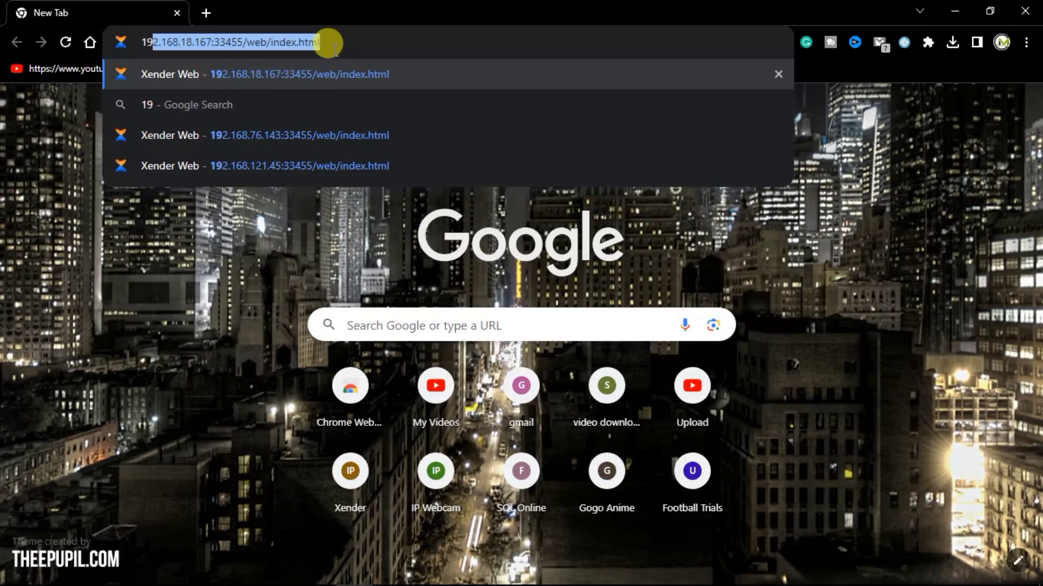
text(2.168.18.167:33455/web/index.html)
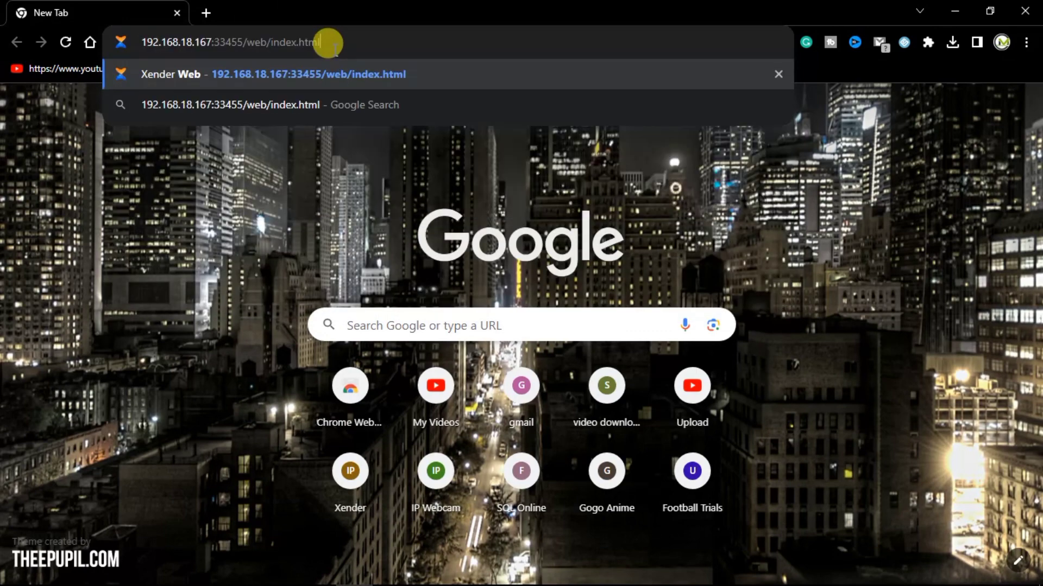
click(192, 41)
key(BackSpace)
key(BackSpace)
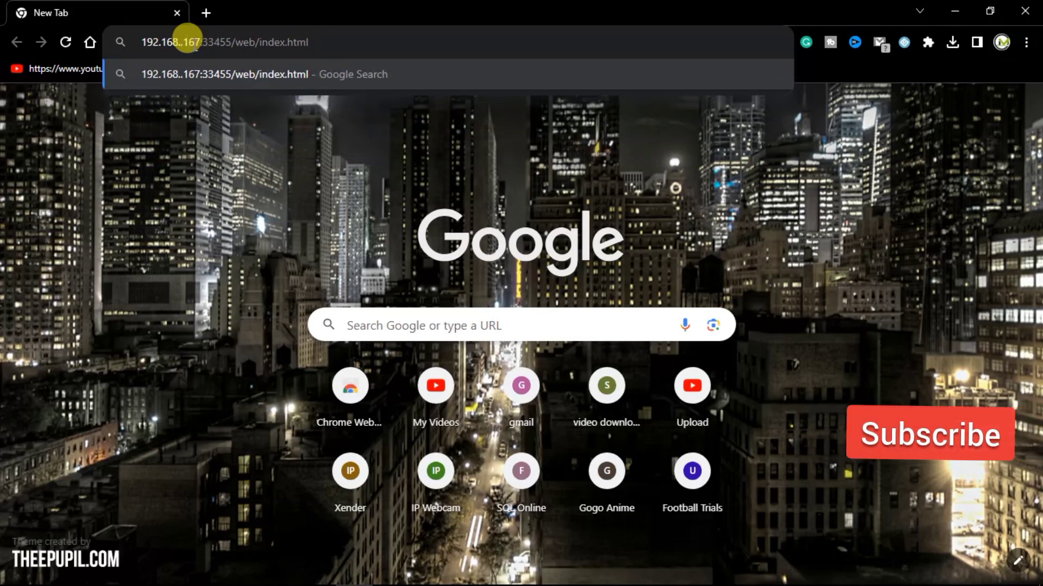
text(121)
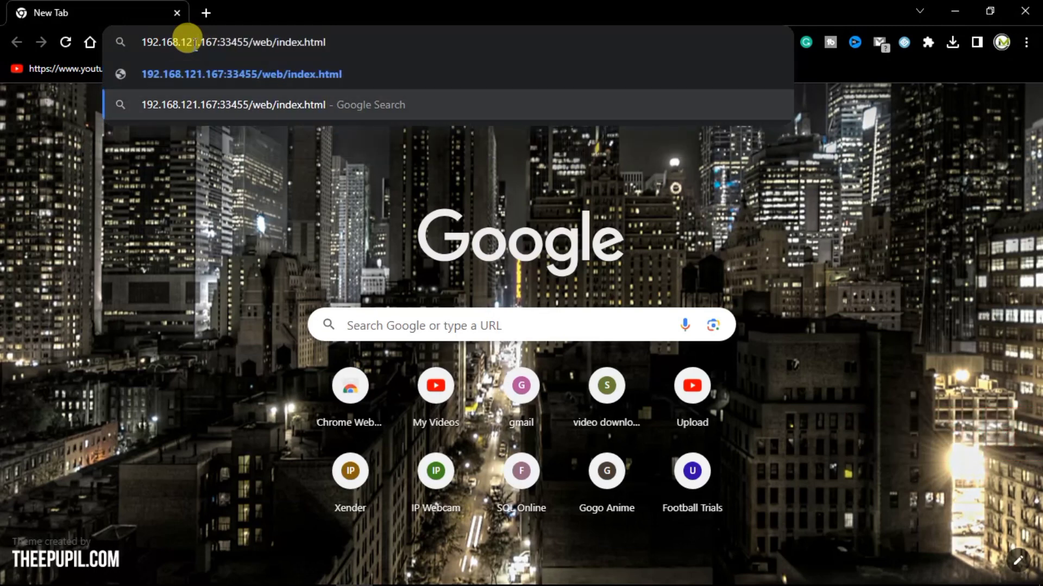
double_click(232, 41)
click(221, 42)
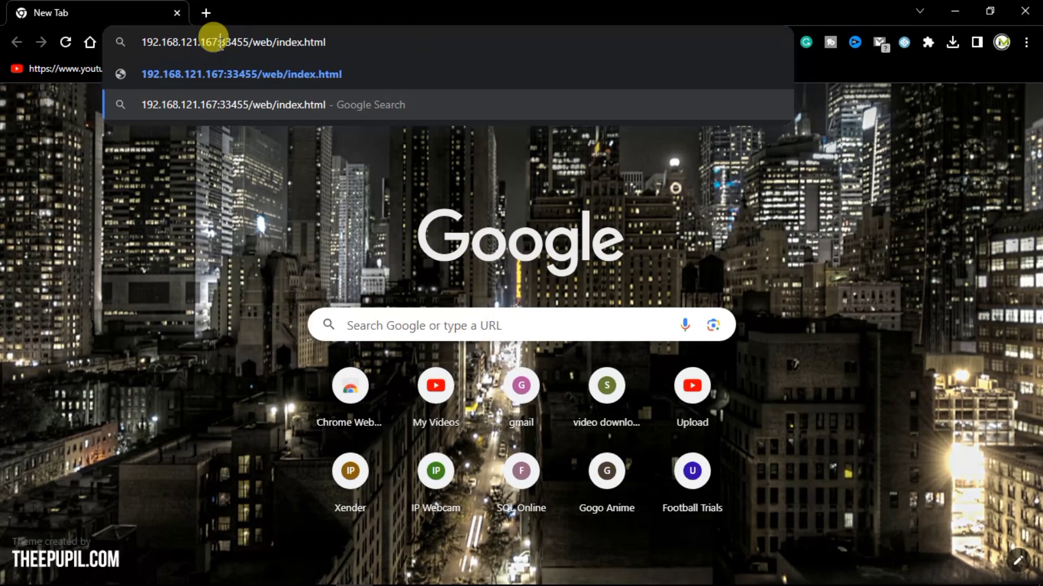
key(BackSpace)
key(BackSpace)
key(BackSpace)
text(45)
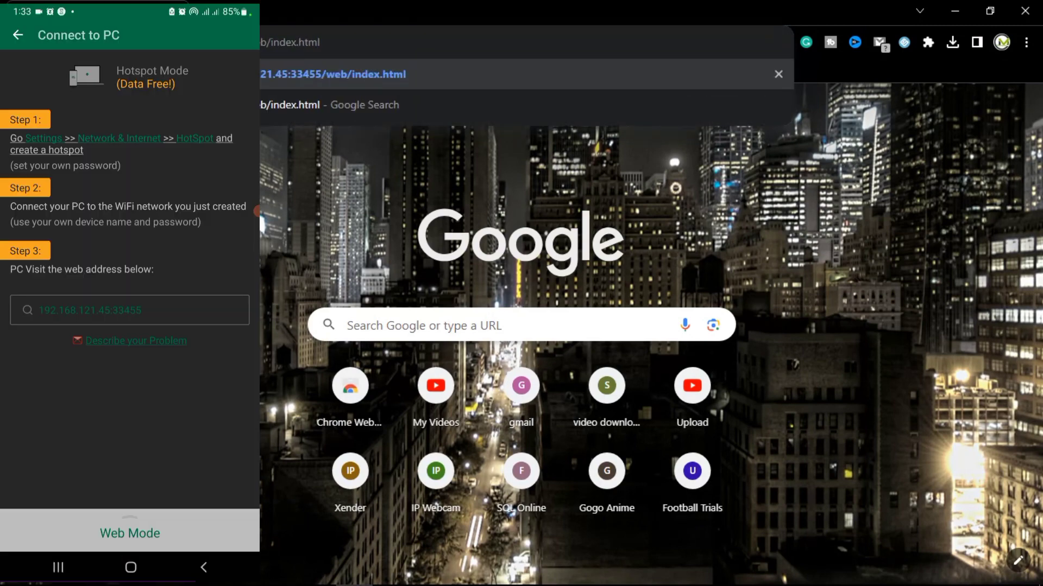
Load Xender Web, accept the connection on the phone, and dismiss both data notices.
key(Return)
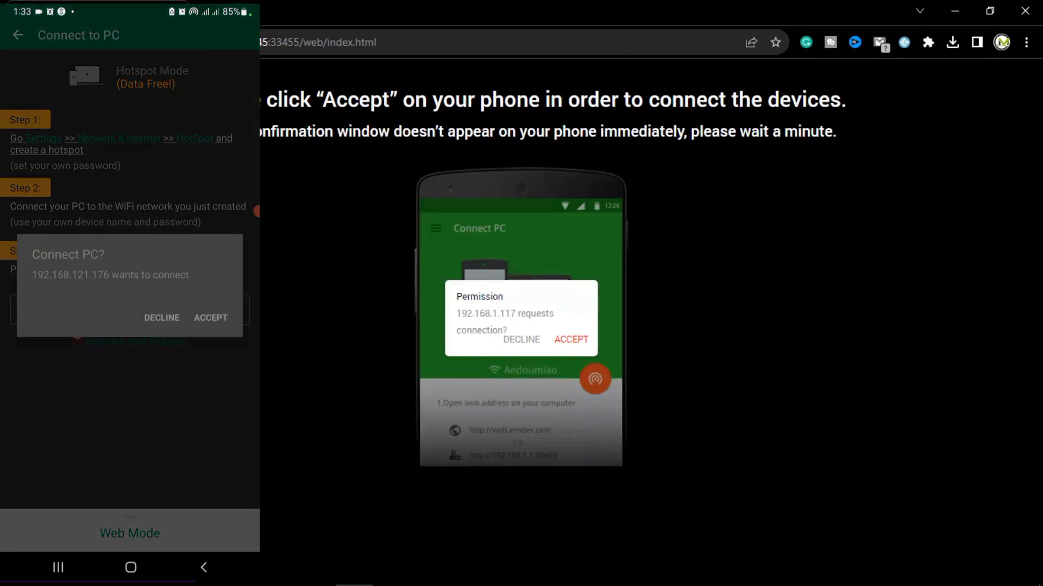
click(213, 318)
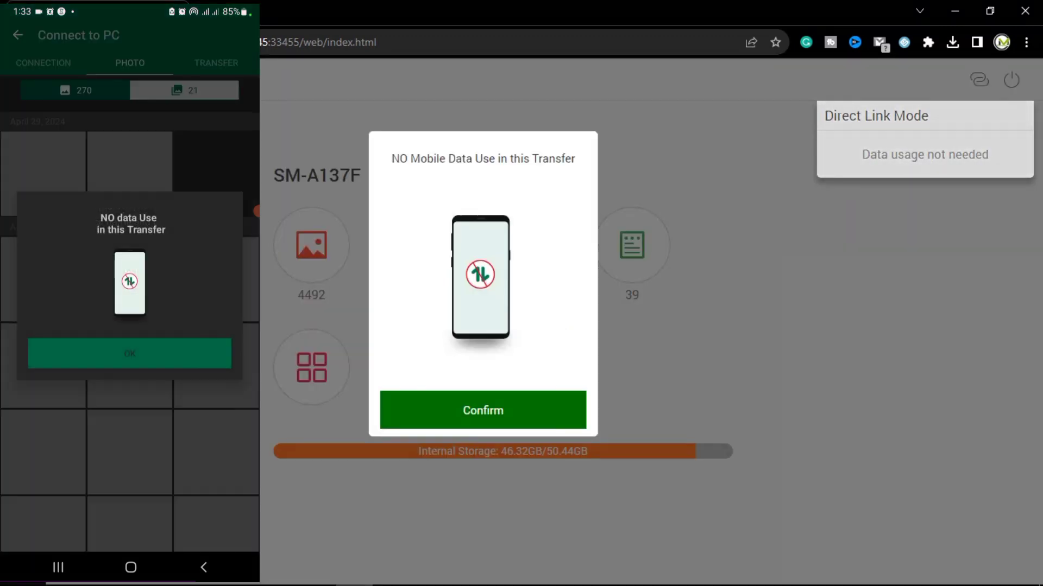
click(85, 354)
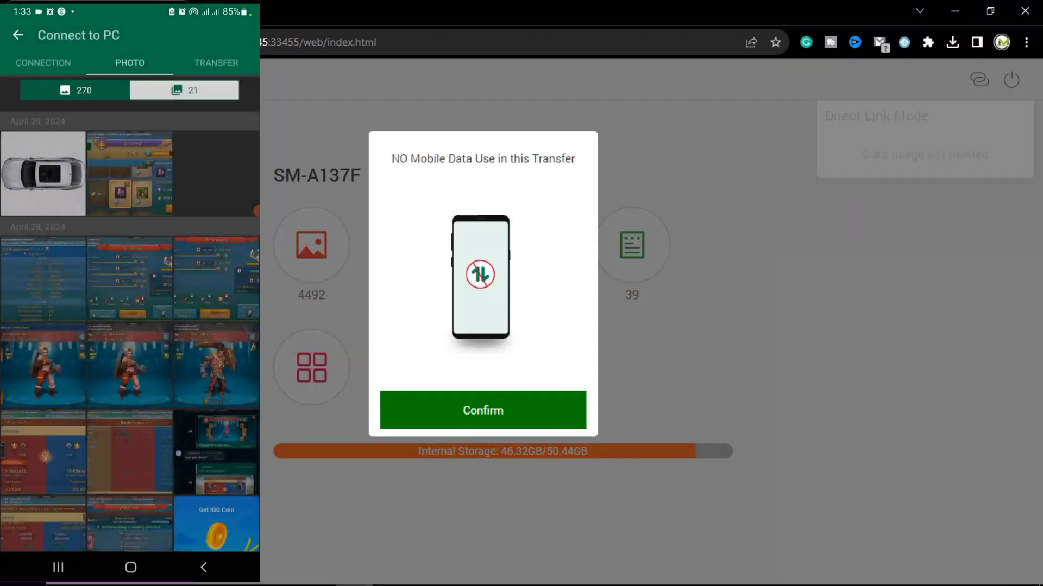
click(517, 419)
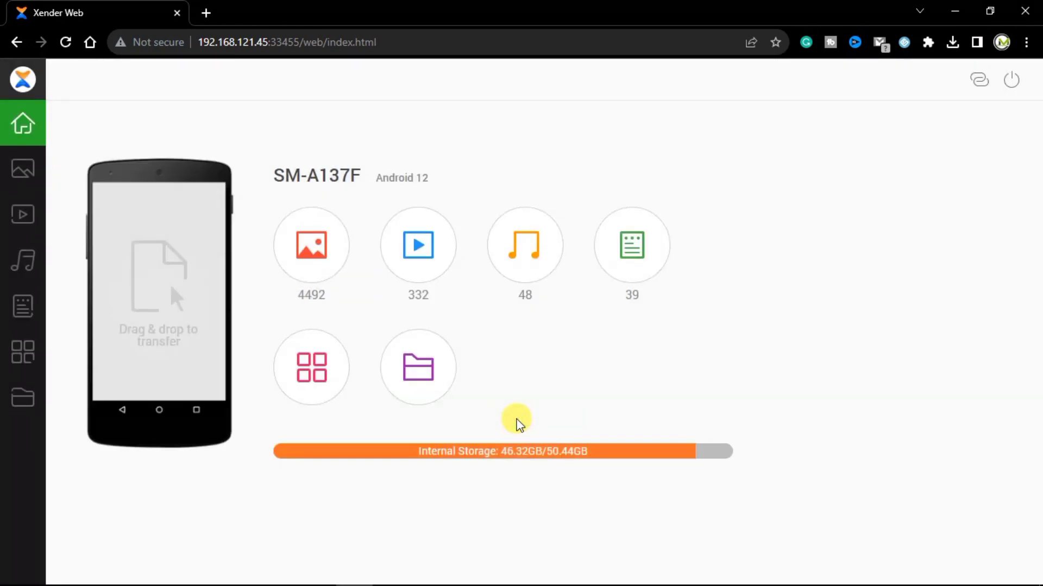
Snap Chrome to the right half and a new File Explorer window to the left.
key(super+Right)
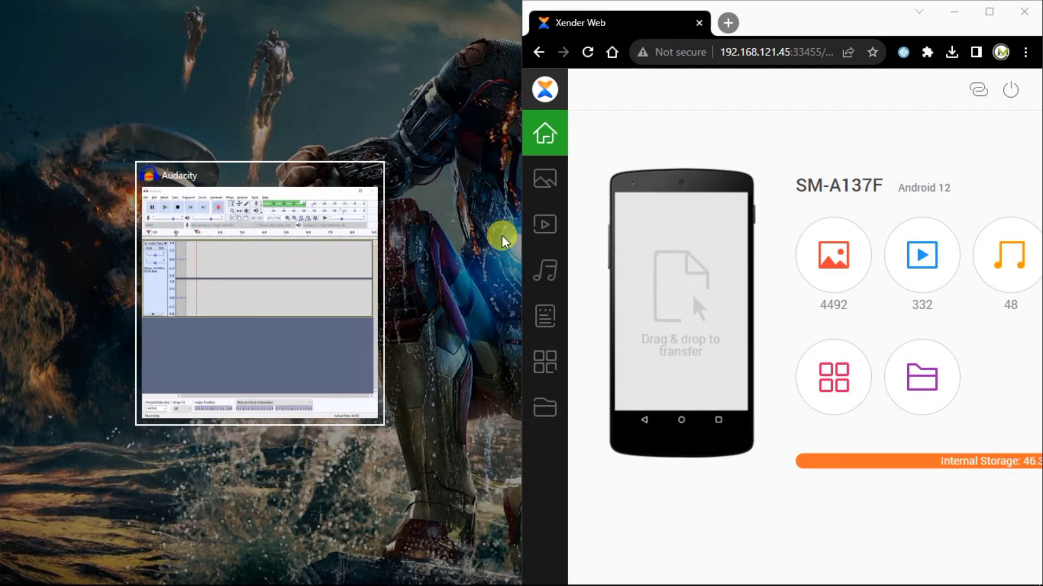
click(640, 258)
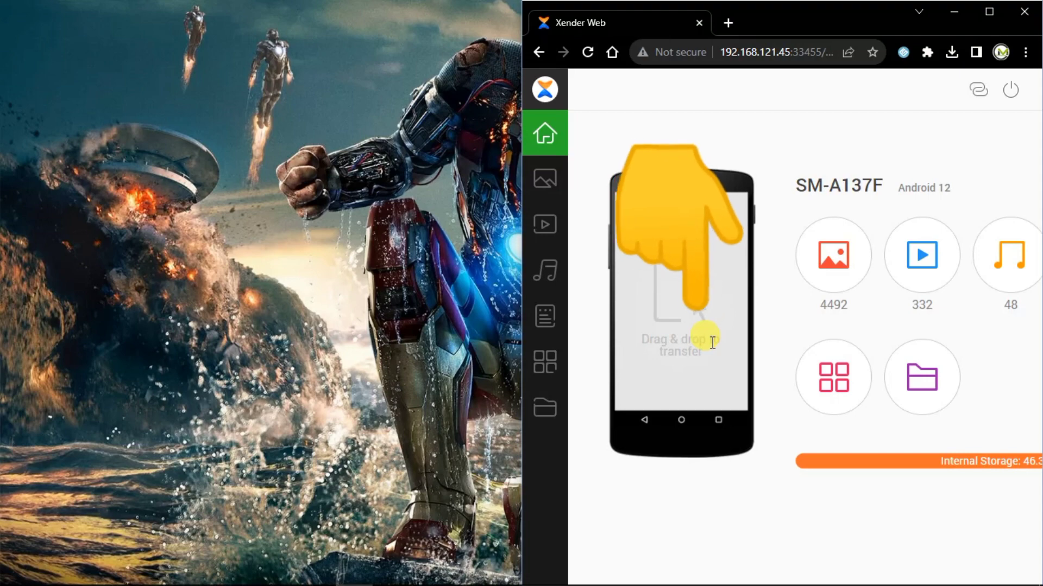
key(super+e)
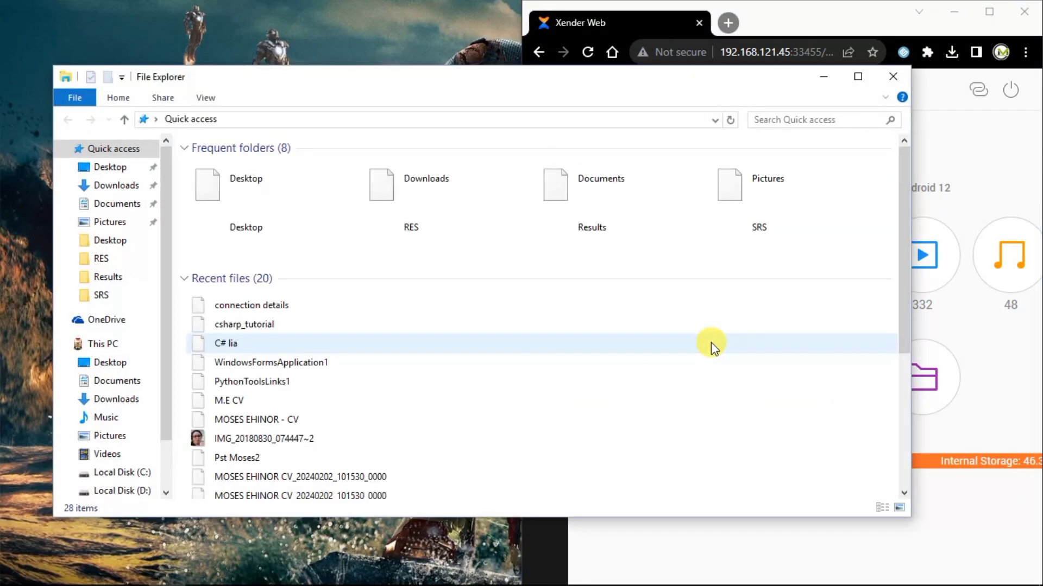
key(super+Left)
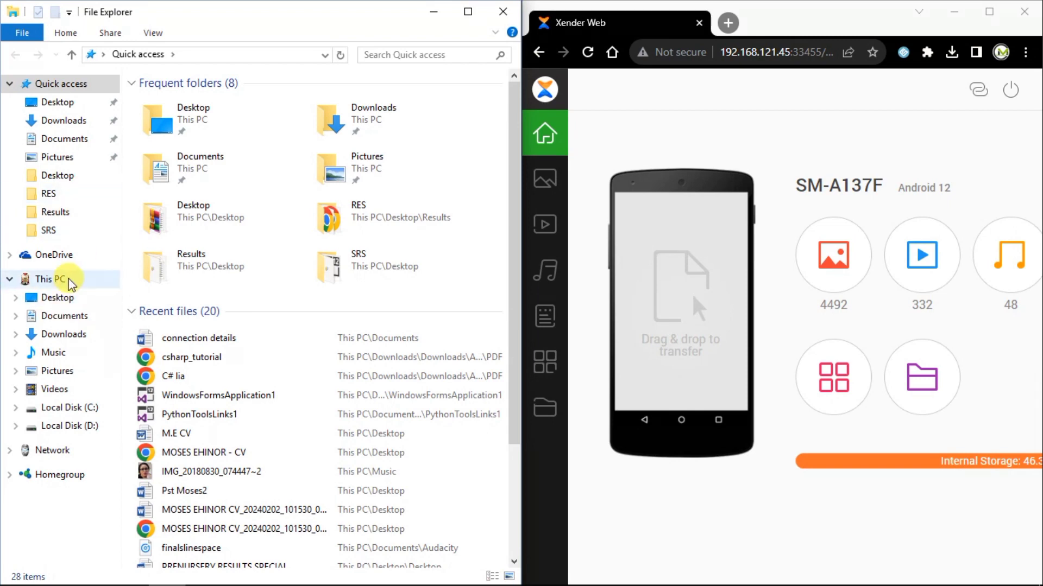
Drag the car image from Pictures onto Xender Web to send it to the phone.
click(68, 373)
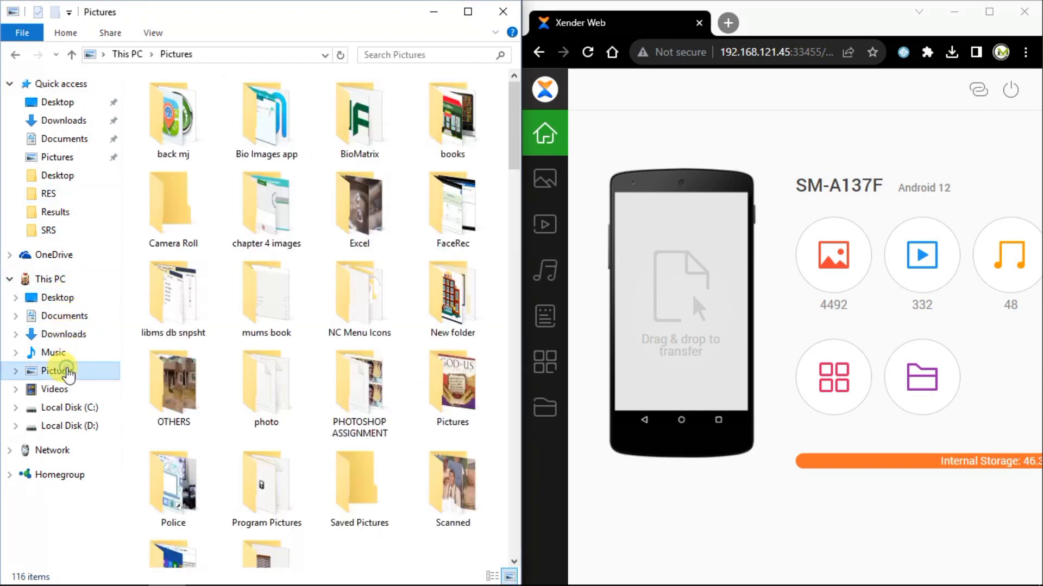
click(467, 404)
key(Down)
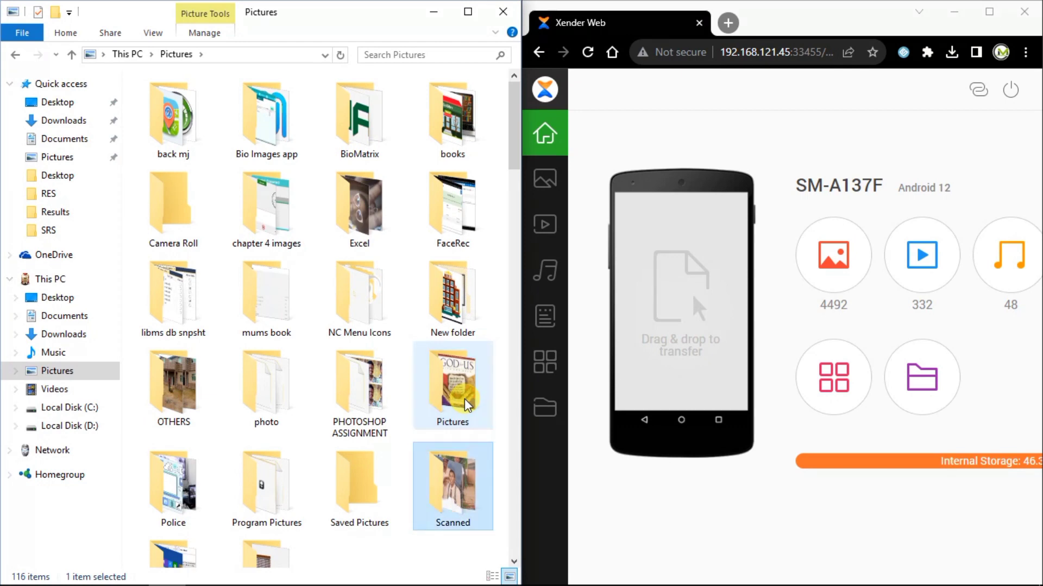
key(Down)
key(Down)
key(Down)
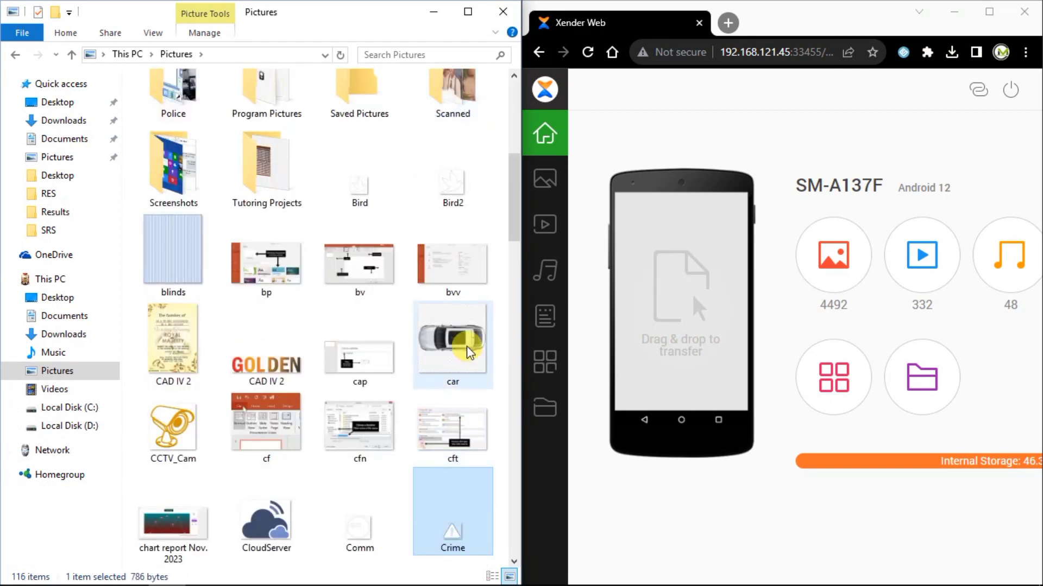
drag(471, 359, 681, 334)
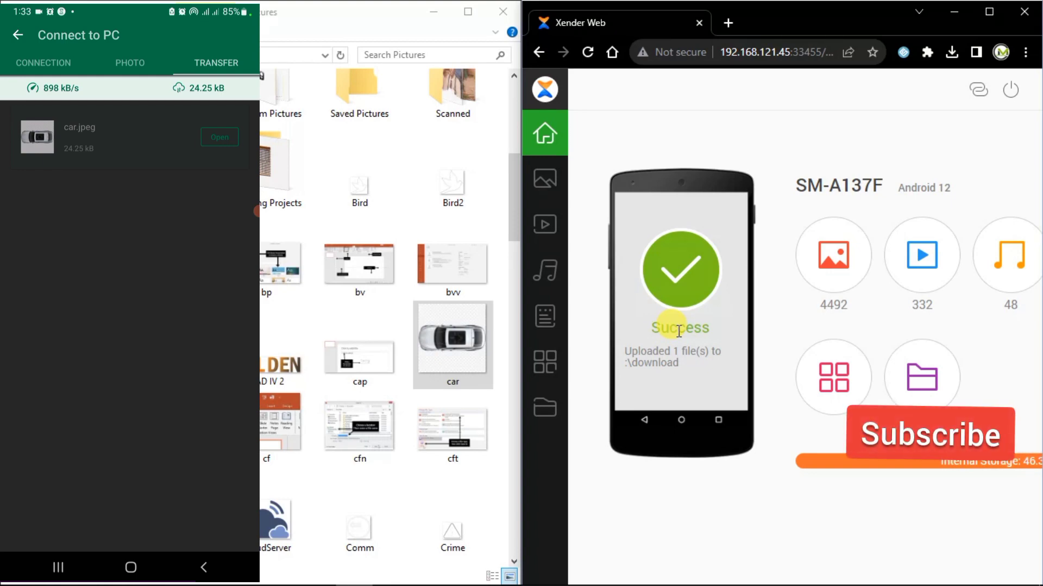
click(220, 137)
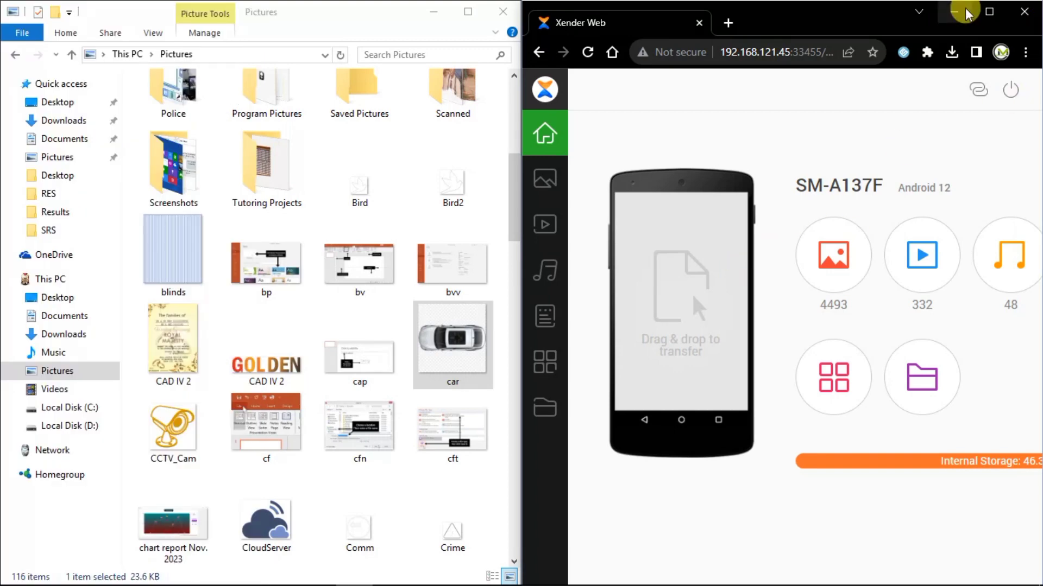
Maximize Chrome and show the SM-A137F phone's Documents list.
click(995, 14)
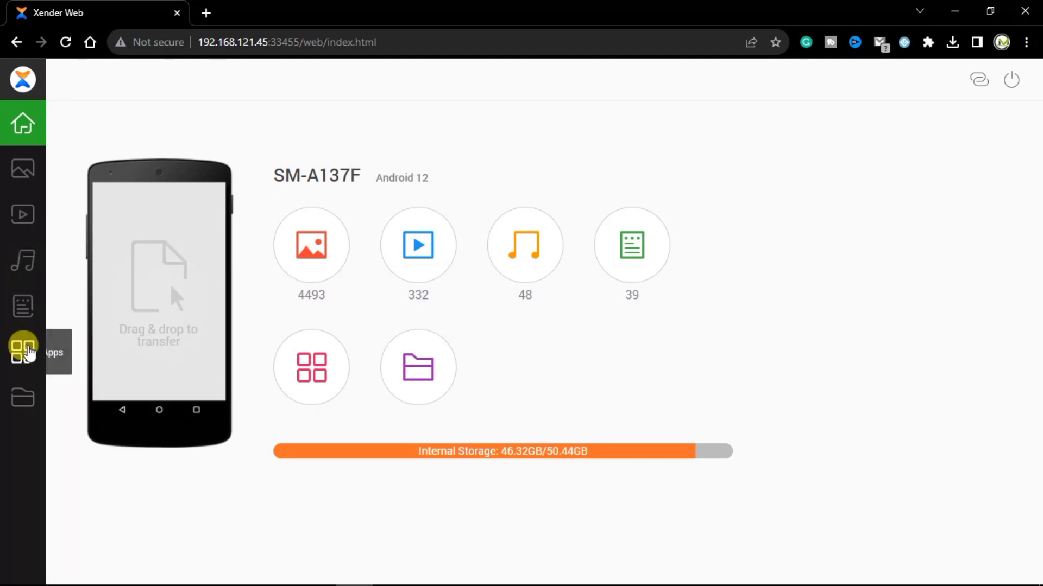
click(21, 406)
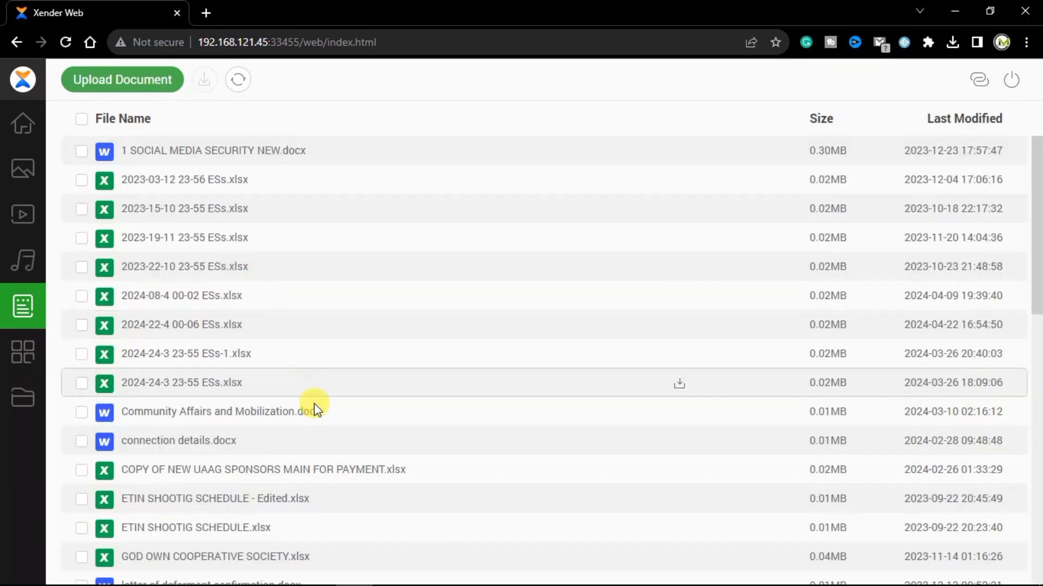
mouse_move(594, 449)
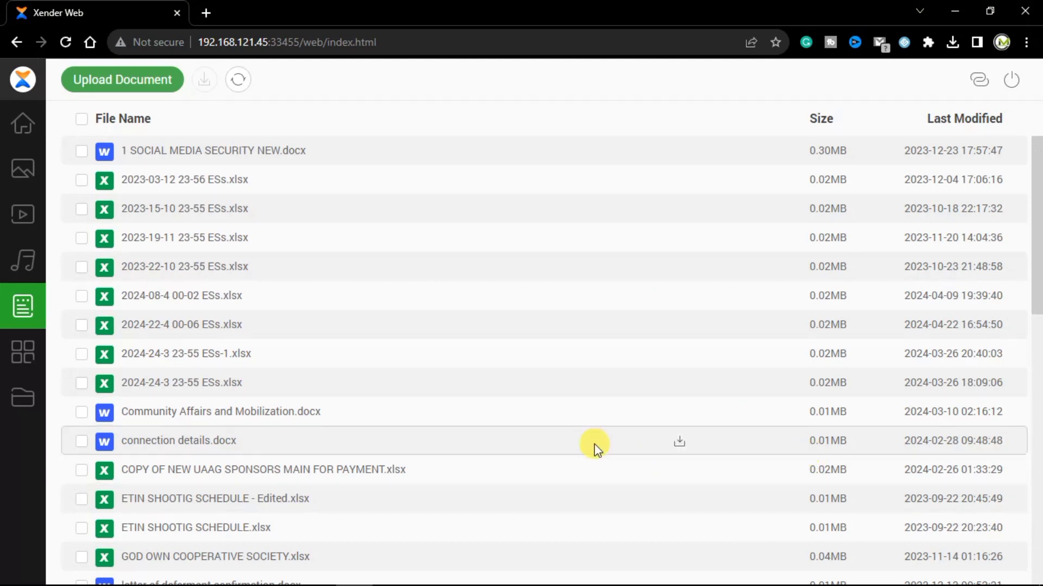
Download connection details.docx and save it to the PC's Documents folder.
click(680, 443)
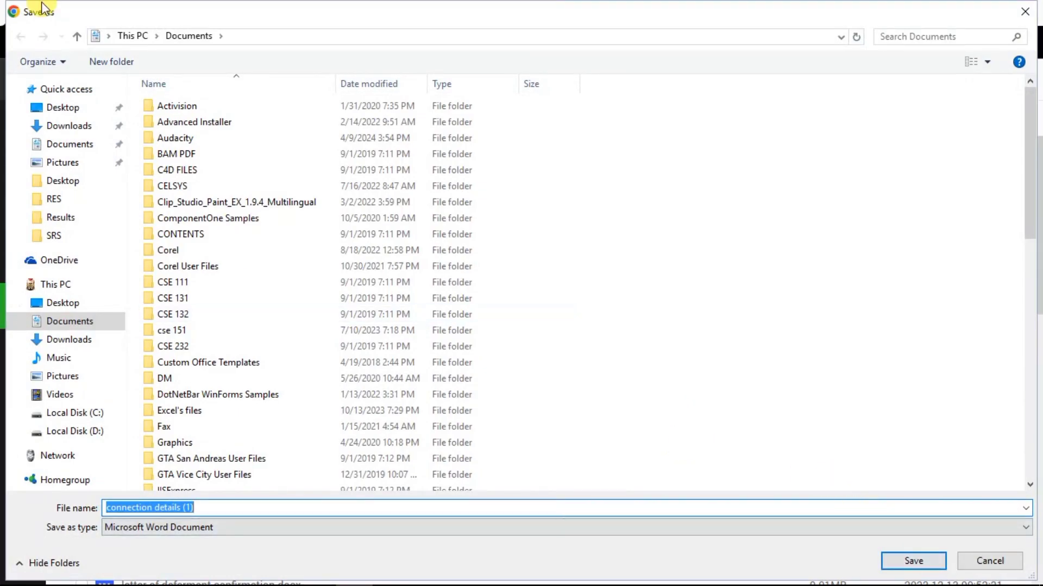
click(76, 326)
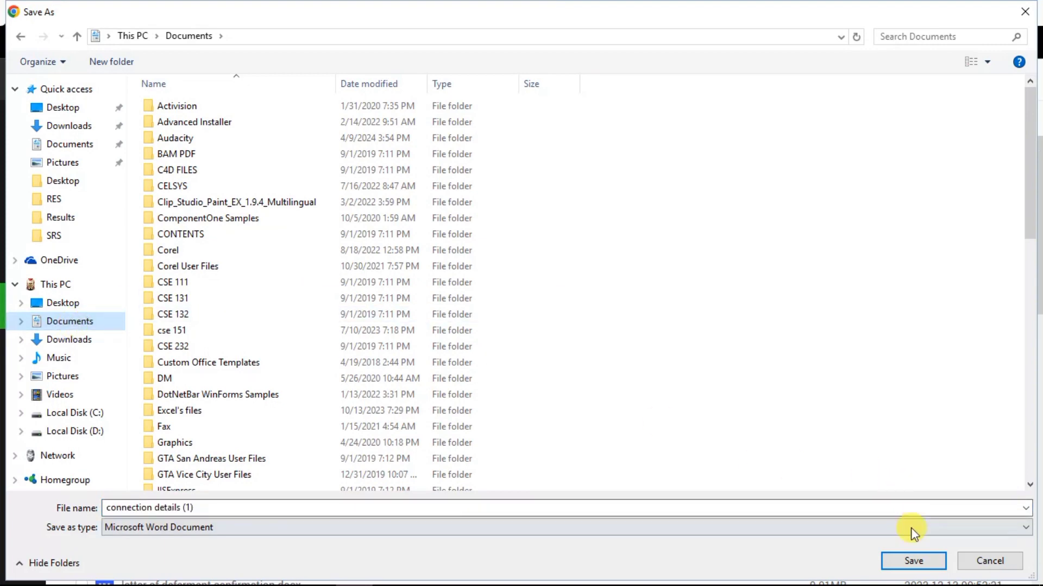
click(913, 561)
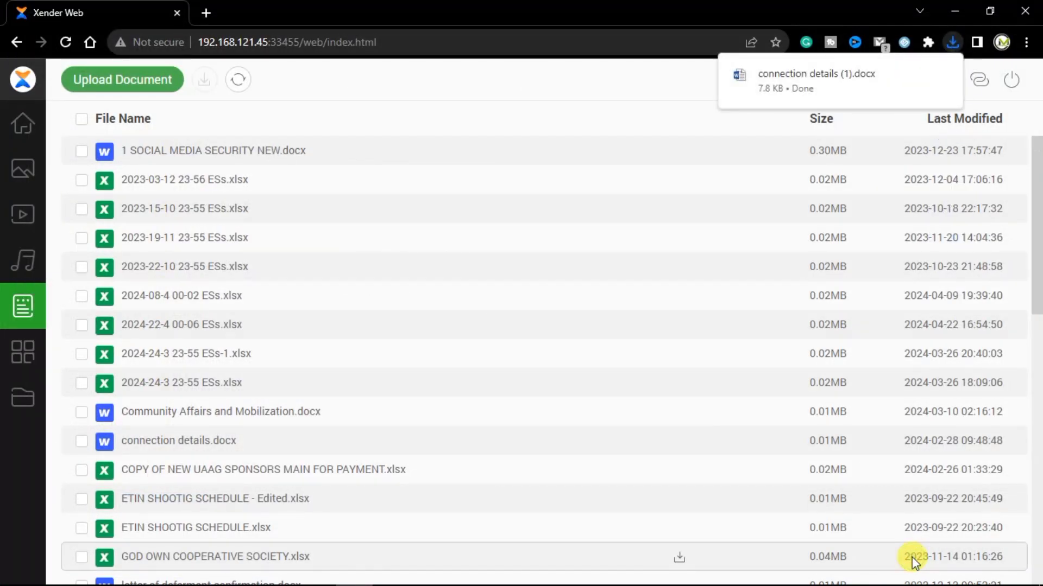
mouse_move(817, 80)
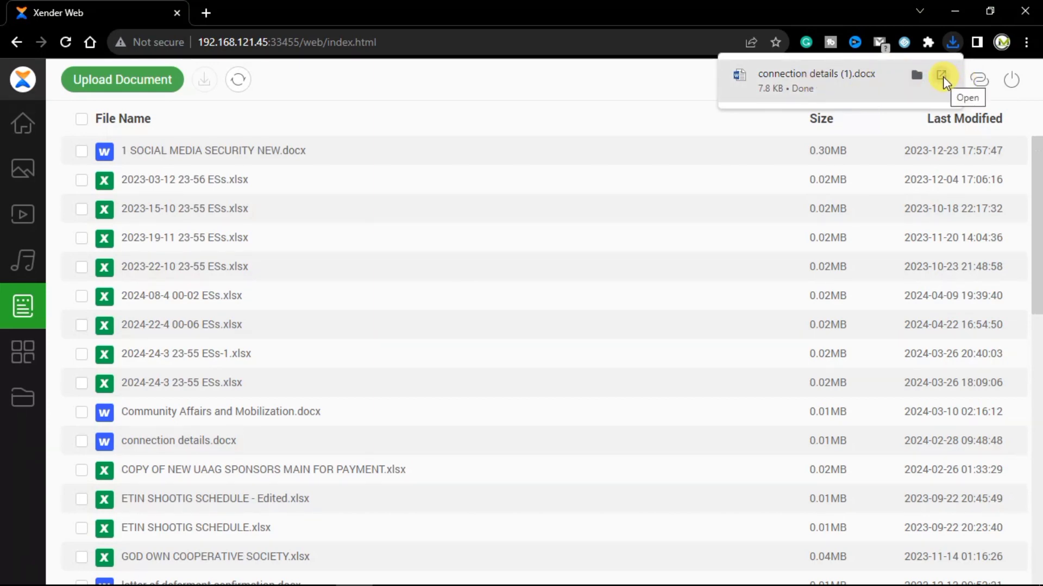
click(943, 77)
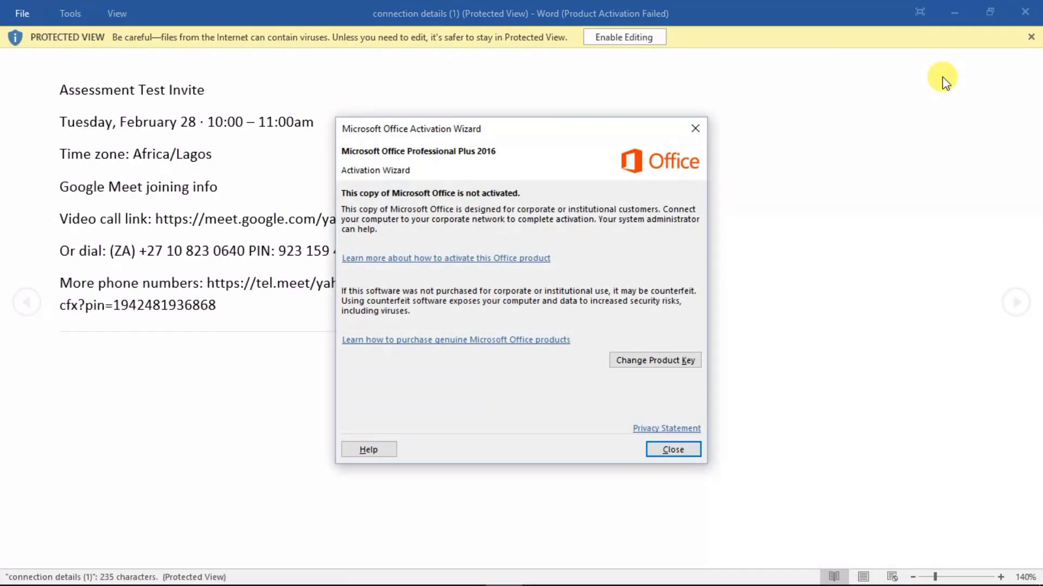
key(Escape)
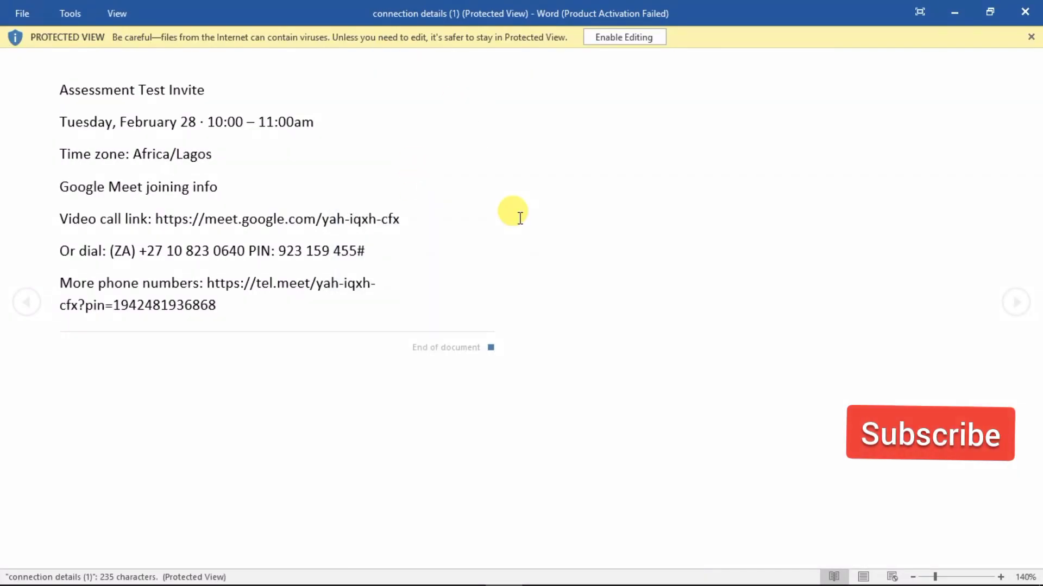
click(1027, 12)
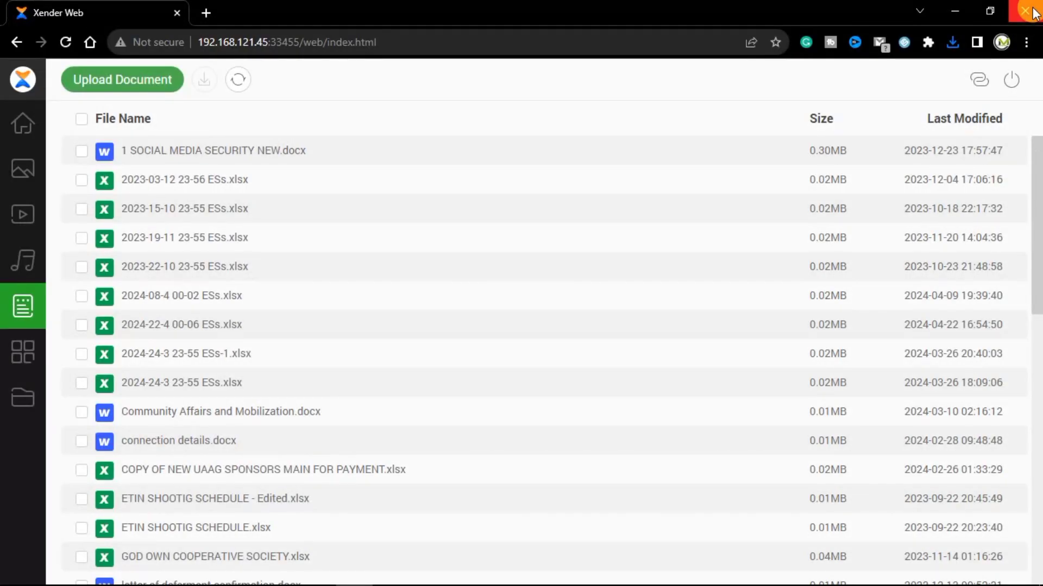